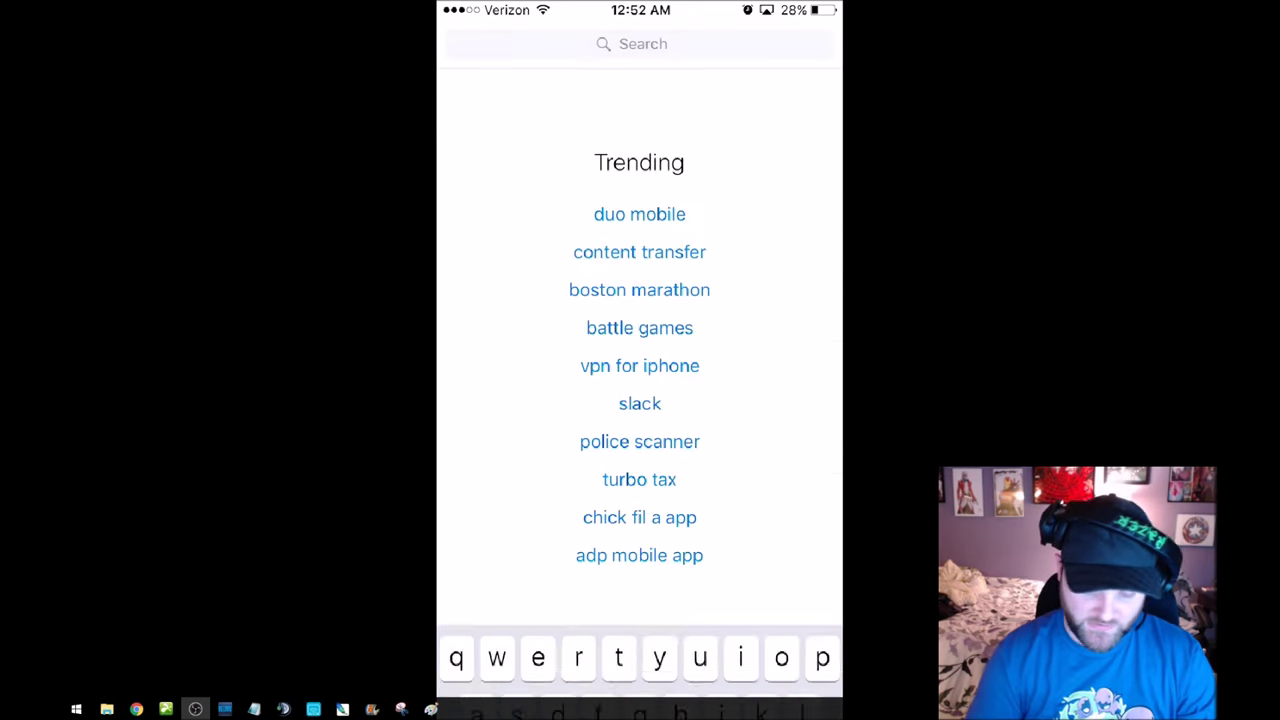
# - Search the App Store for 'injustice 2', browse the results, then return to iTunes & App Stores settings
pyautogui.write('inju')
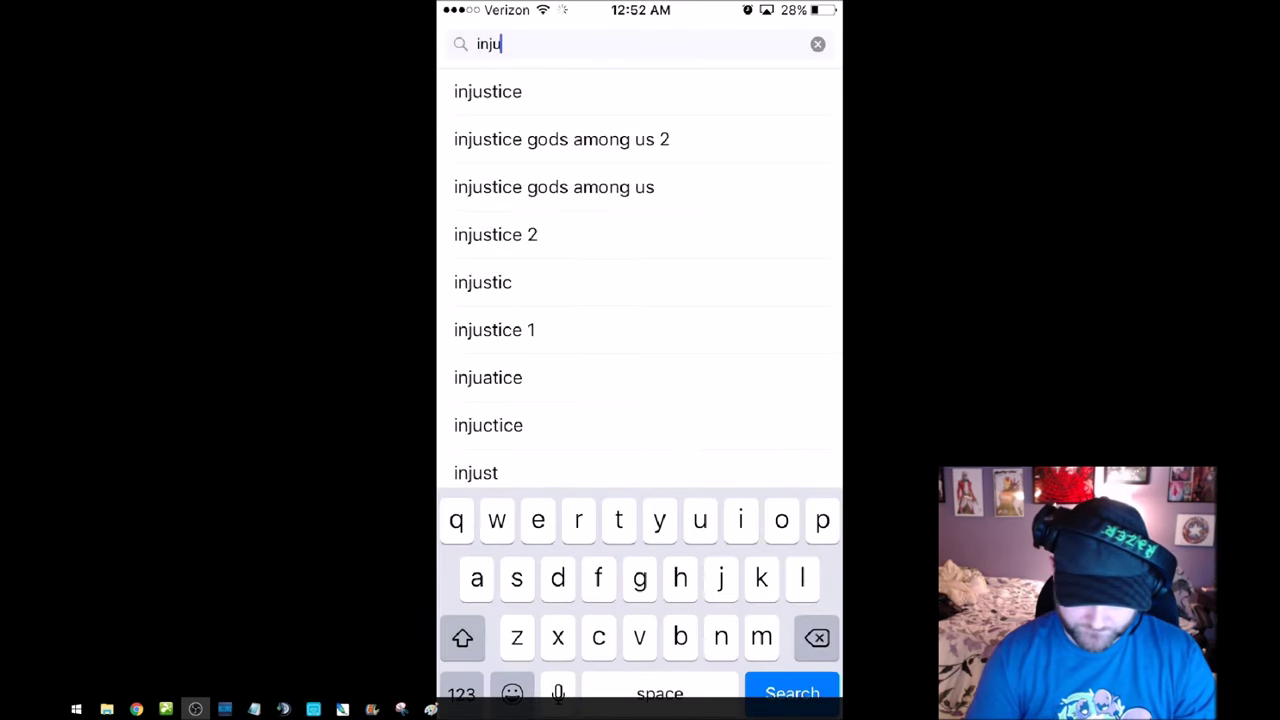
pyautogui.click(495, 234)
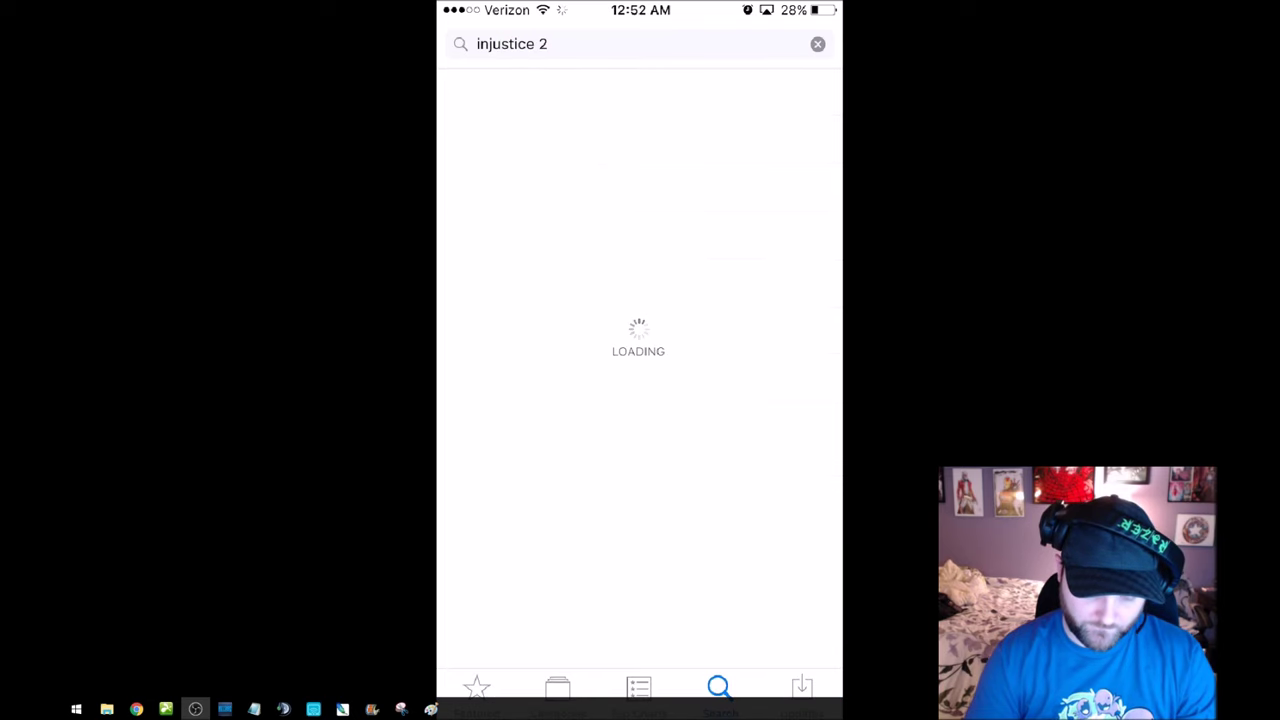
pyautogui.scroll(-3, 640, 380)
pyautogui.scroll(-4, 640, 380)
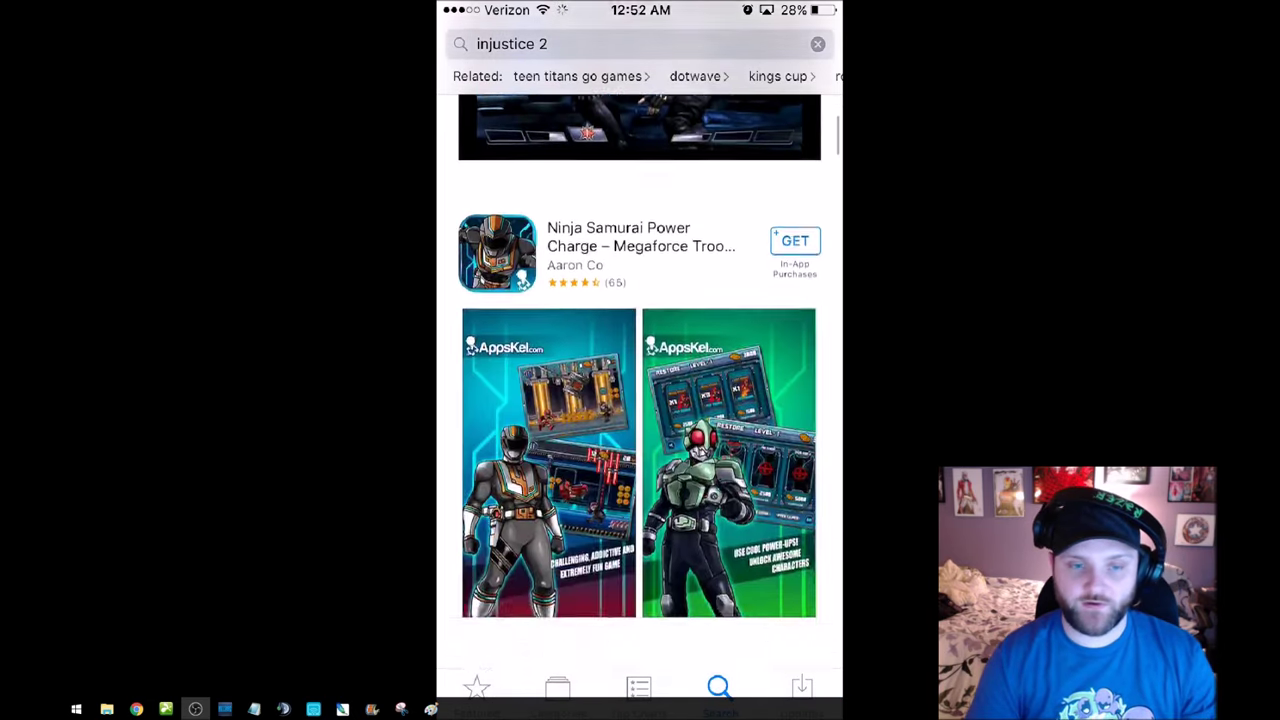
pyautogui.scroll(8, 640, 380)
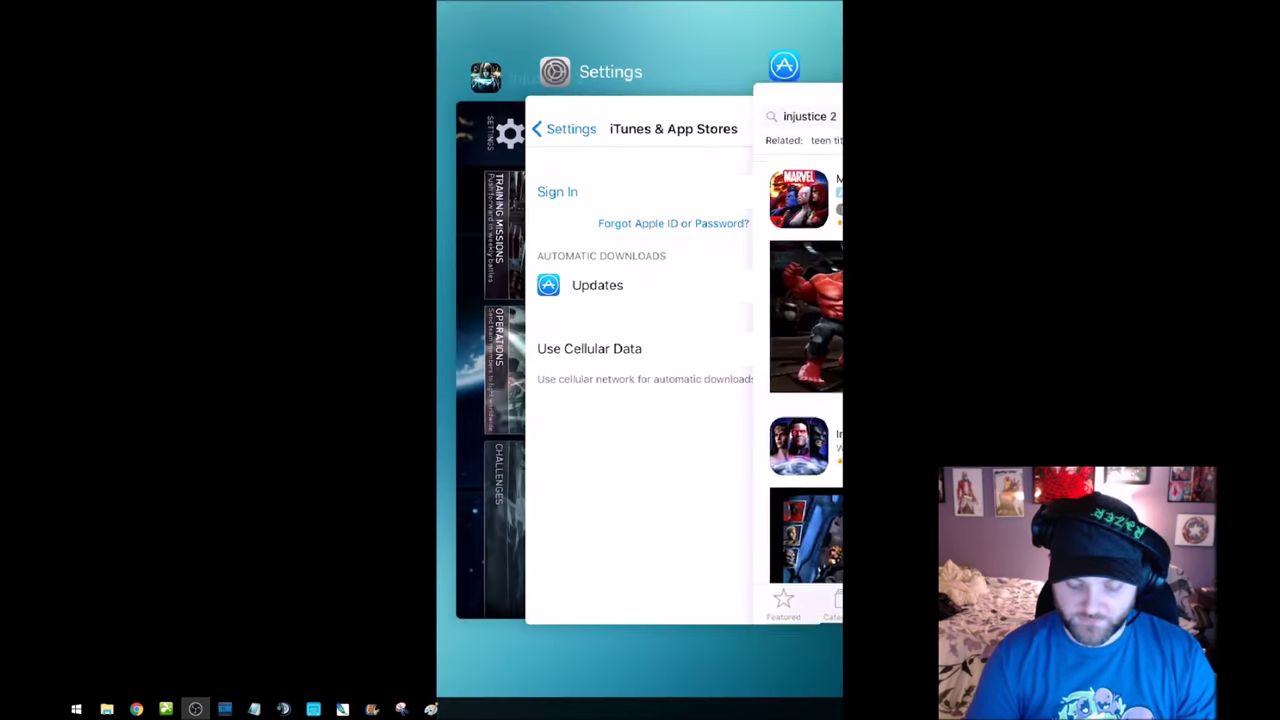
pyautogui.click(606, 400)
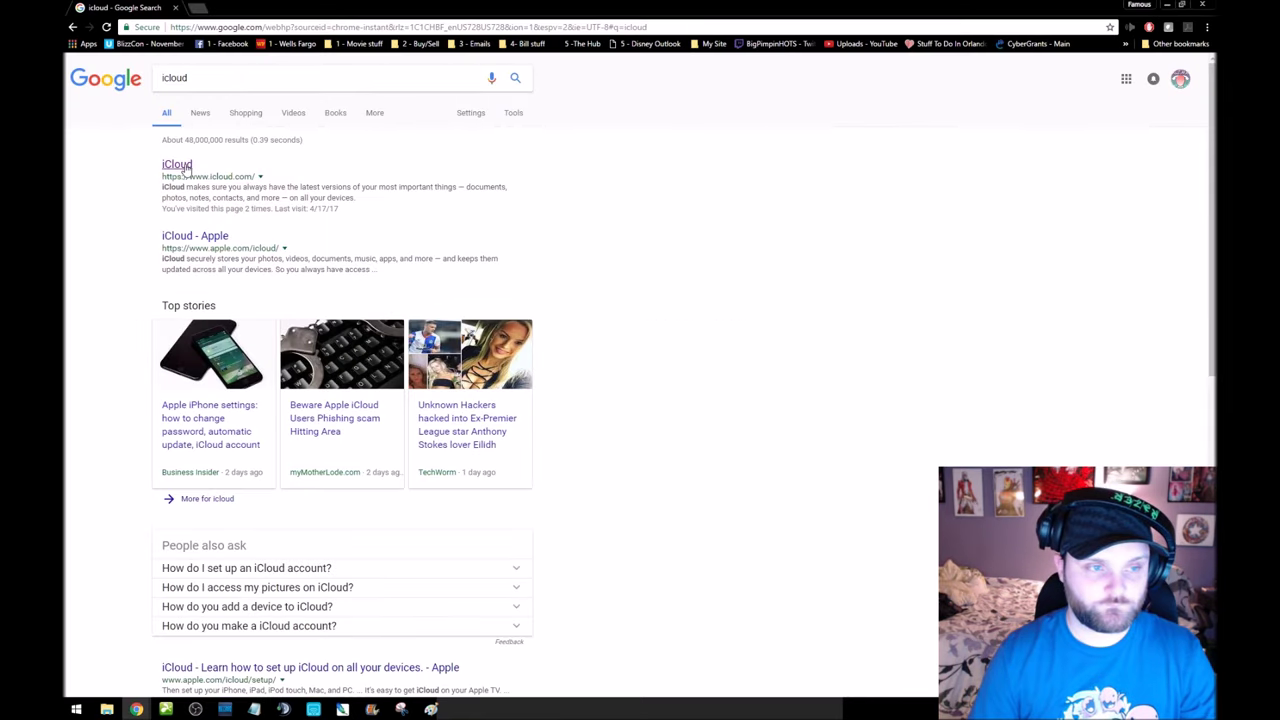
# - Open the iCloud website and start creating a new Apple ID
pyautogui.click(180, 165)
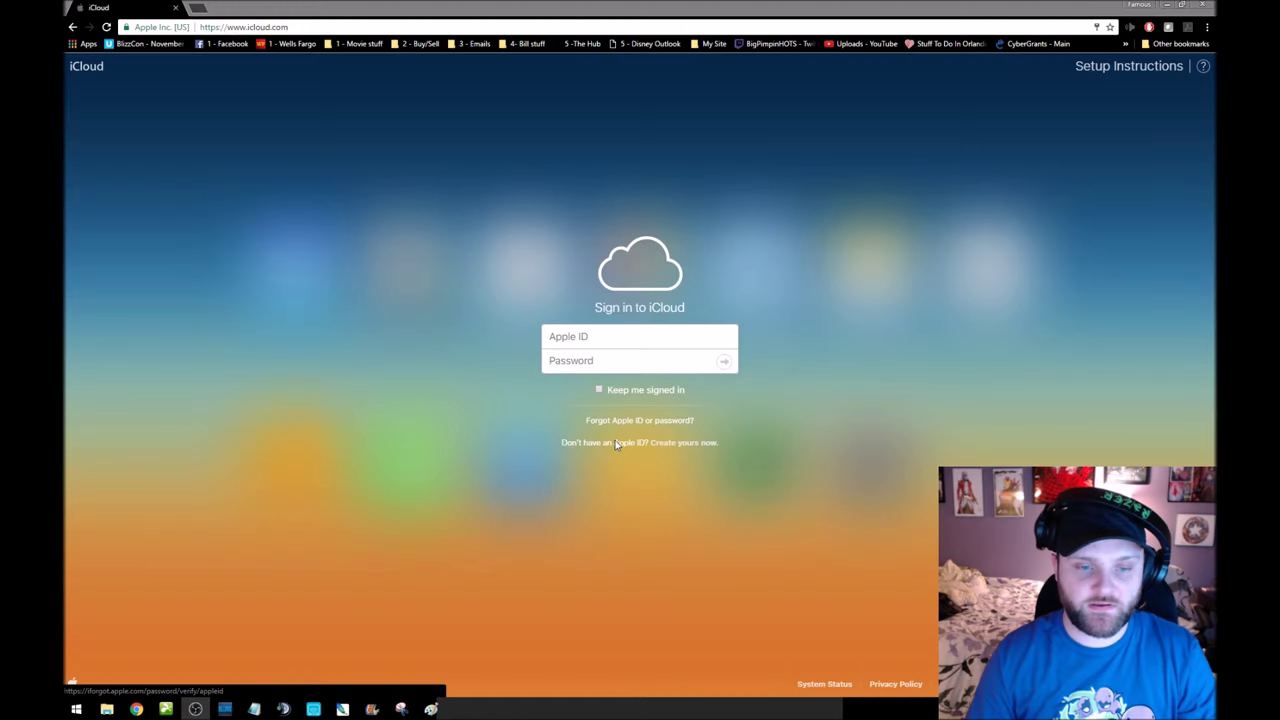
pyautogui.click(668, 443)
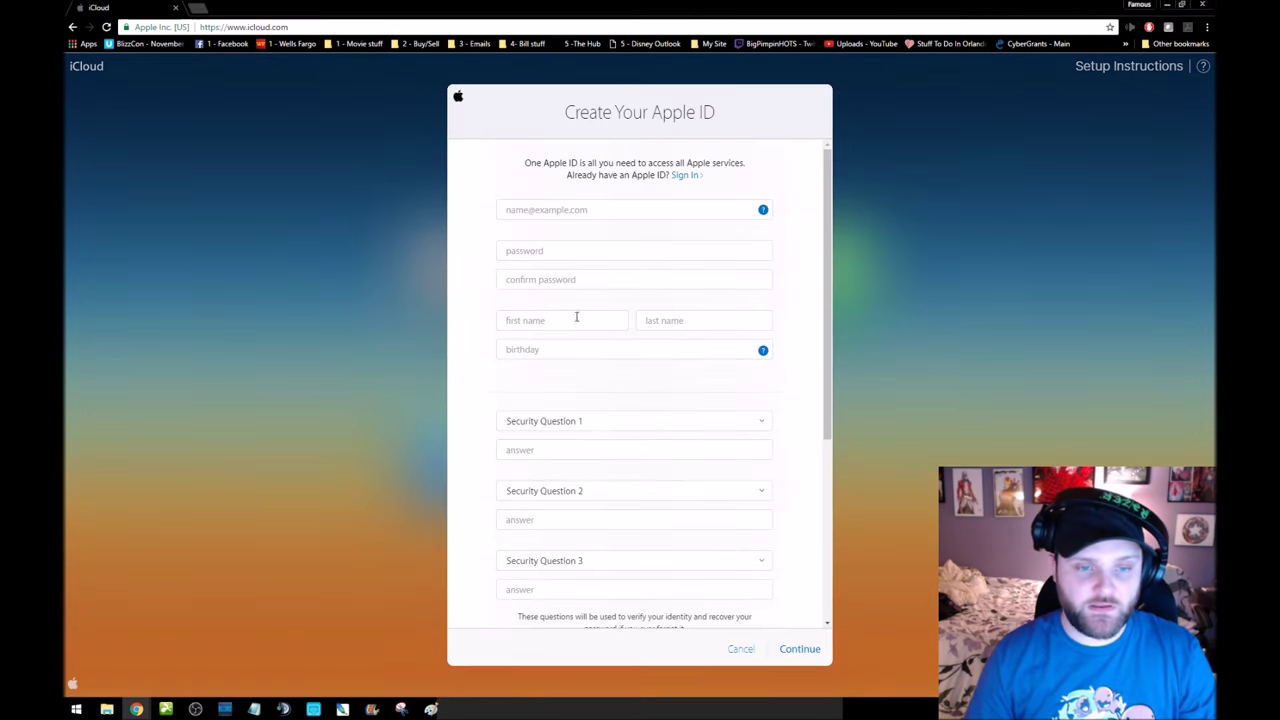
pyautogui.scroll(-1, 584, 430)
pyautogui.scroll(-2, 584, 438)
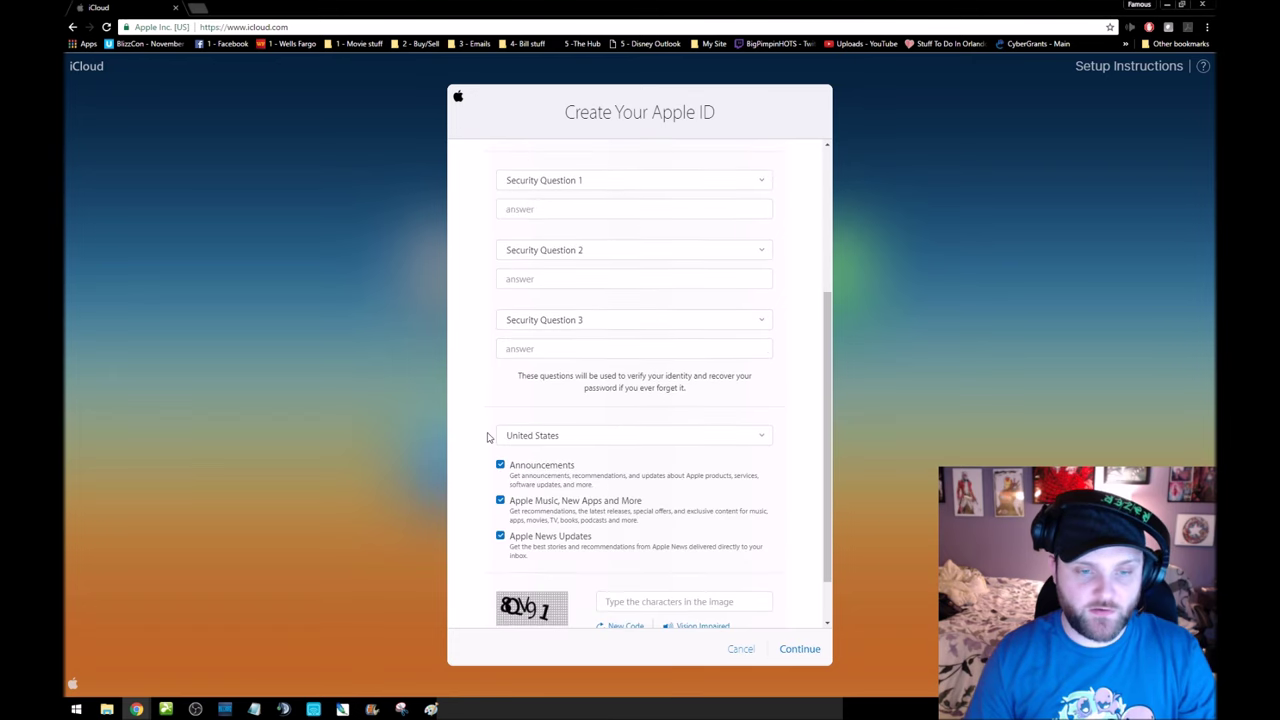
# - Choose Philippines as the new Apple ID's country, then return to the mirrored iPhone
pyautogui.click(546, 438)
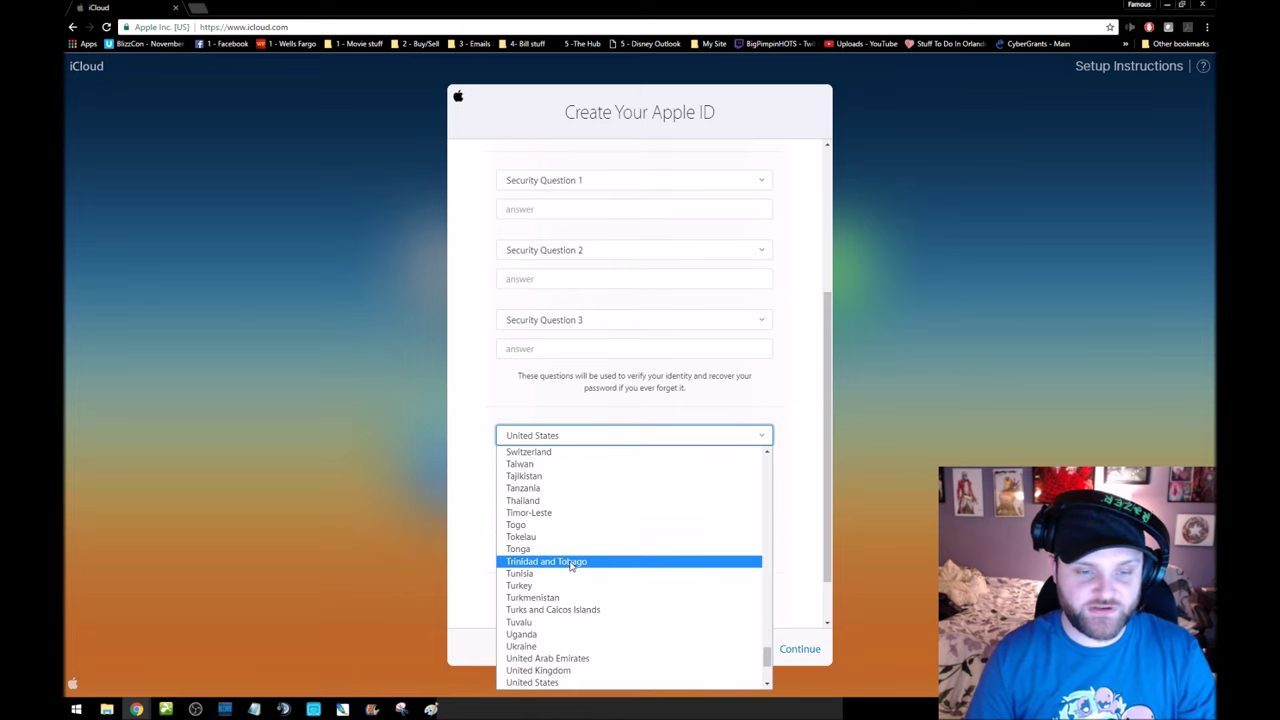
pyautogui.scroll(2, 571, 566)
pyautogui.scroll(1, 571, 566)
pyautogui.scroll(2, 571, 540)
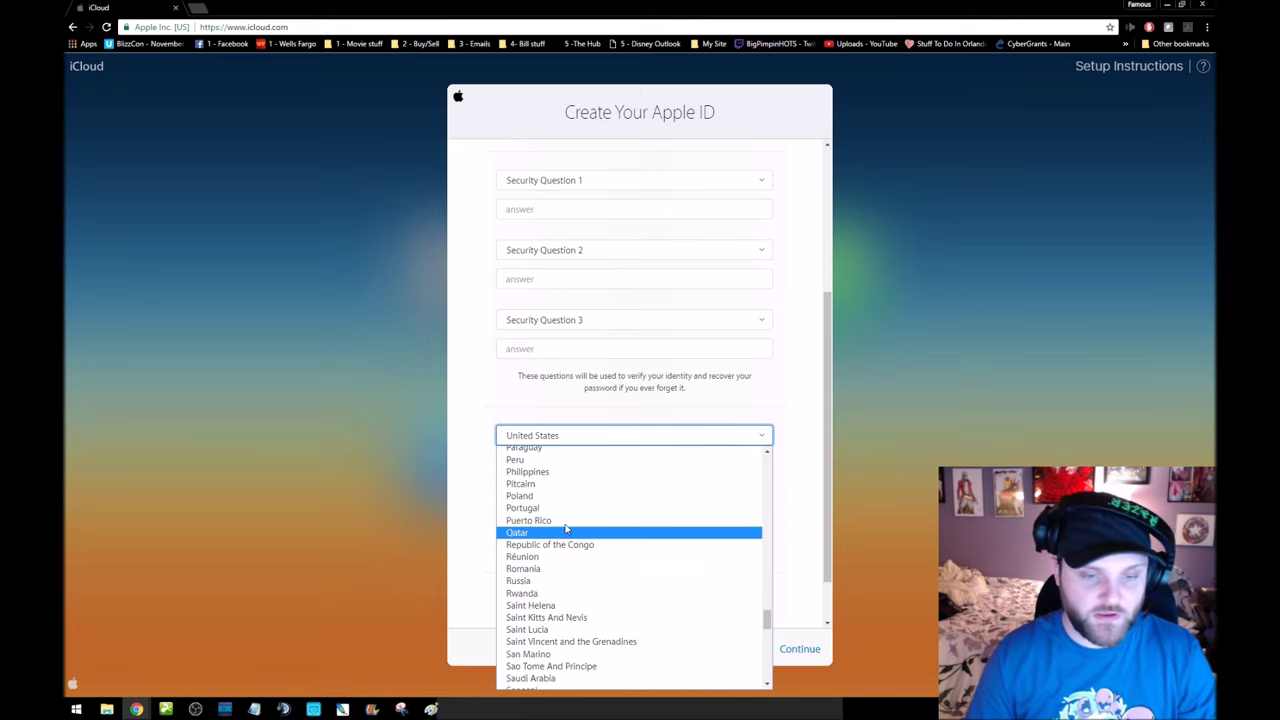
pyautogui.click(546, 472)
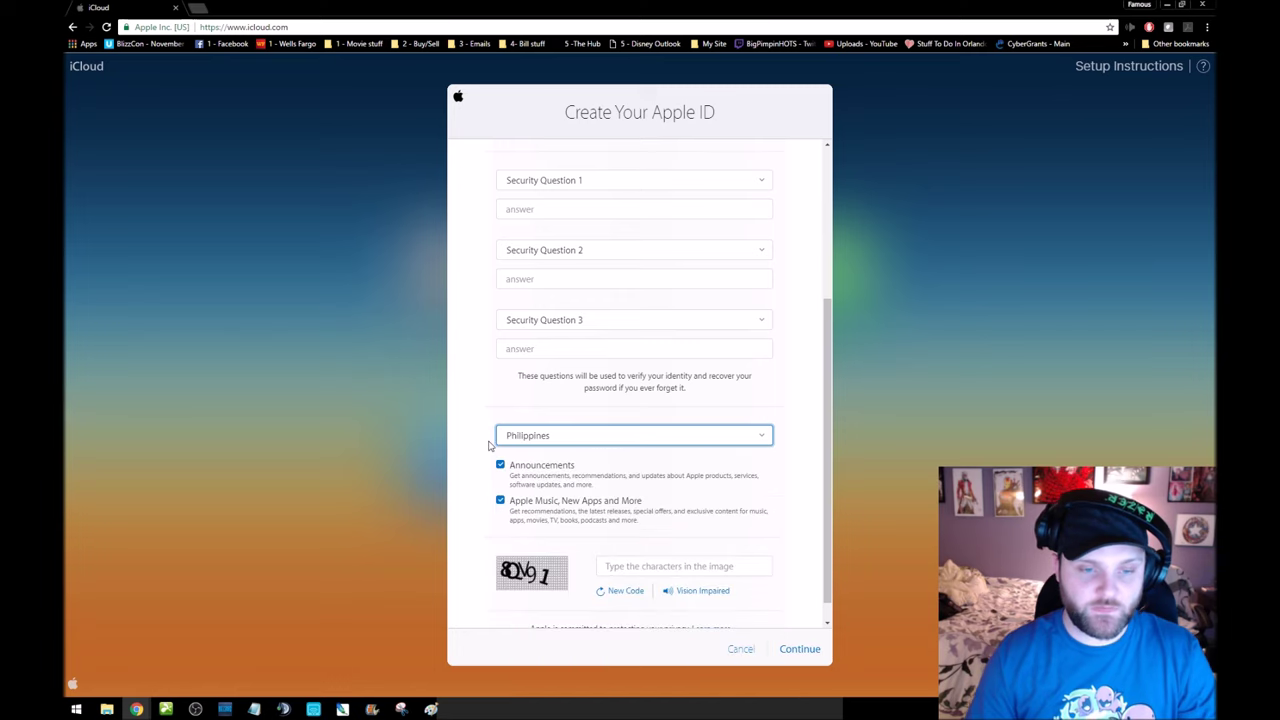
pyautogui.scroll(-1, 700, 415)
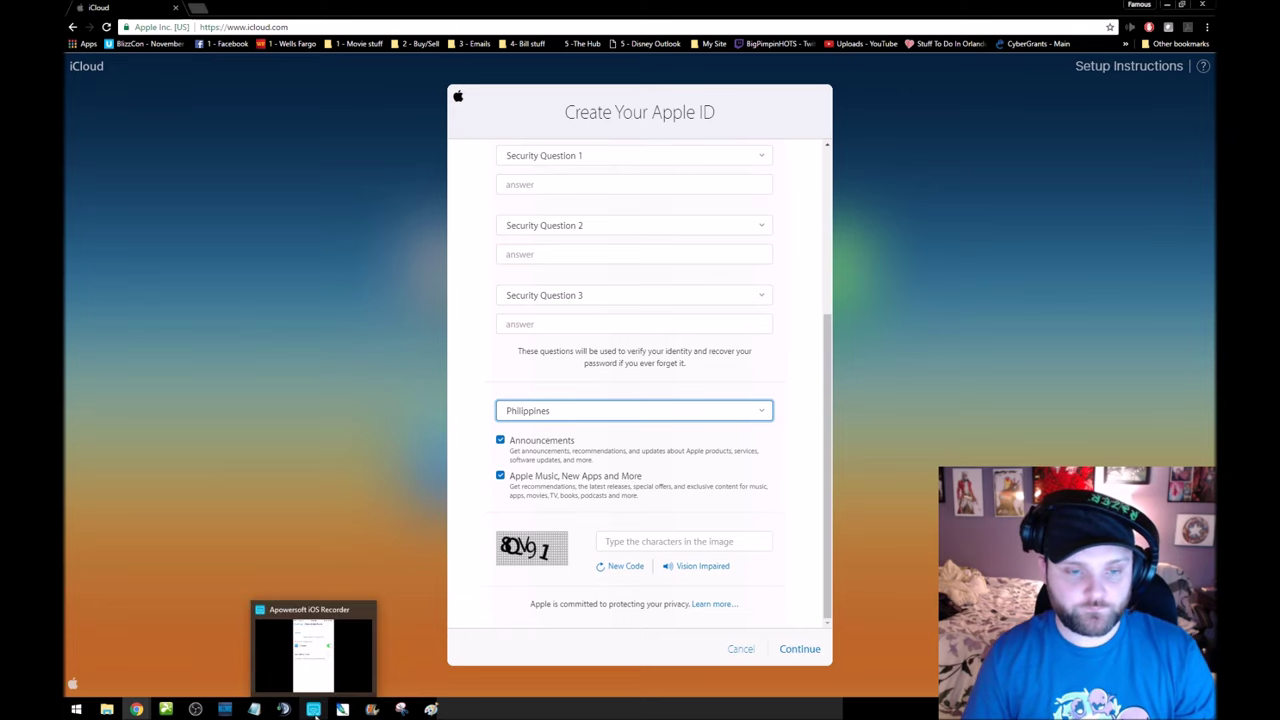
pyautogui.click(372, 708)
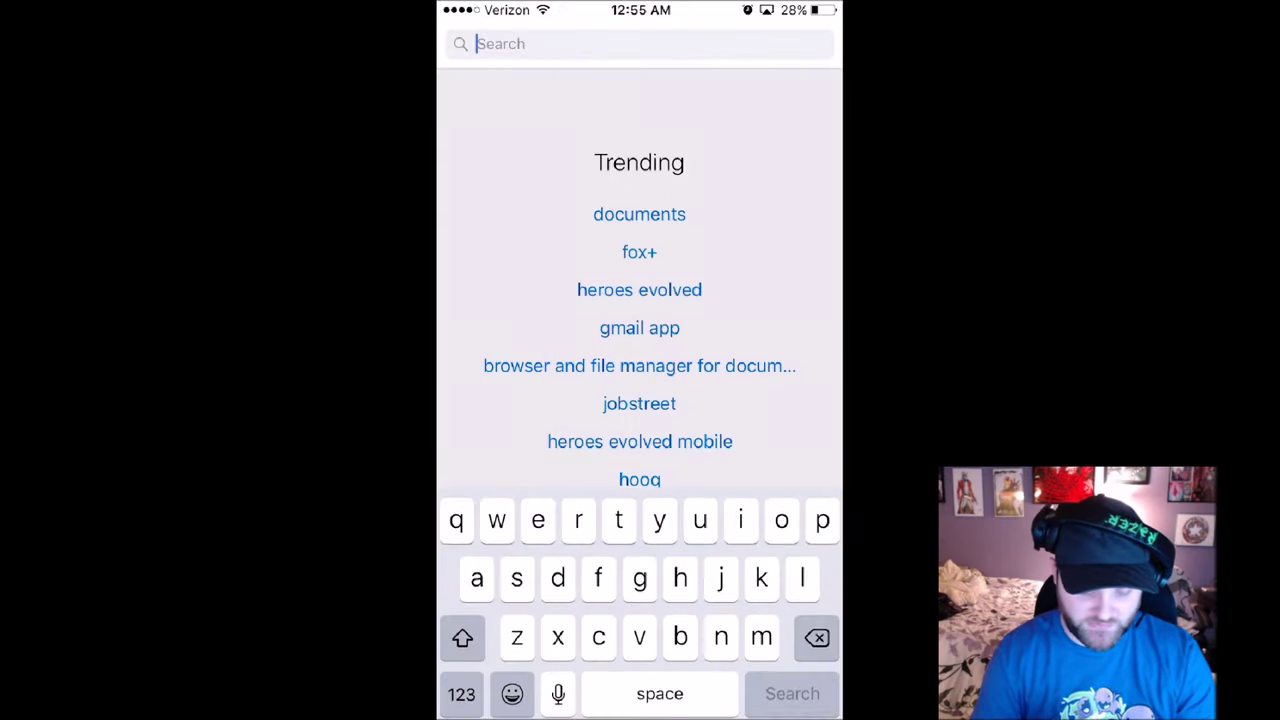
# - Search 'injus', pick the 'injustice 2' suggestion, and launch the game with OPEN
pyautogui.write('injus')
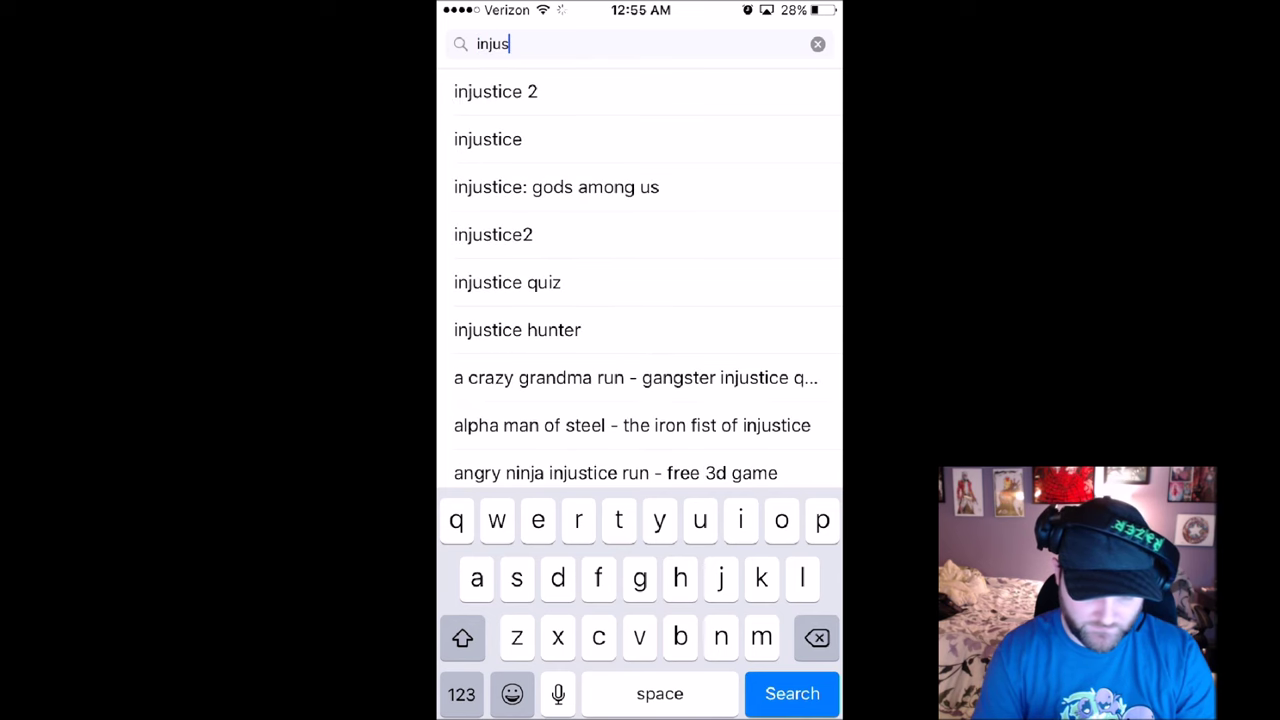
pyautogui.click(495, 91)
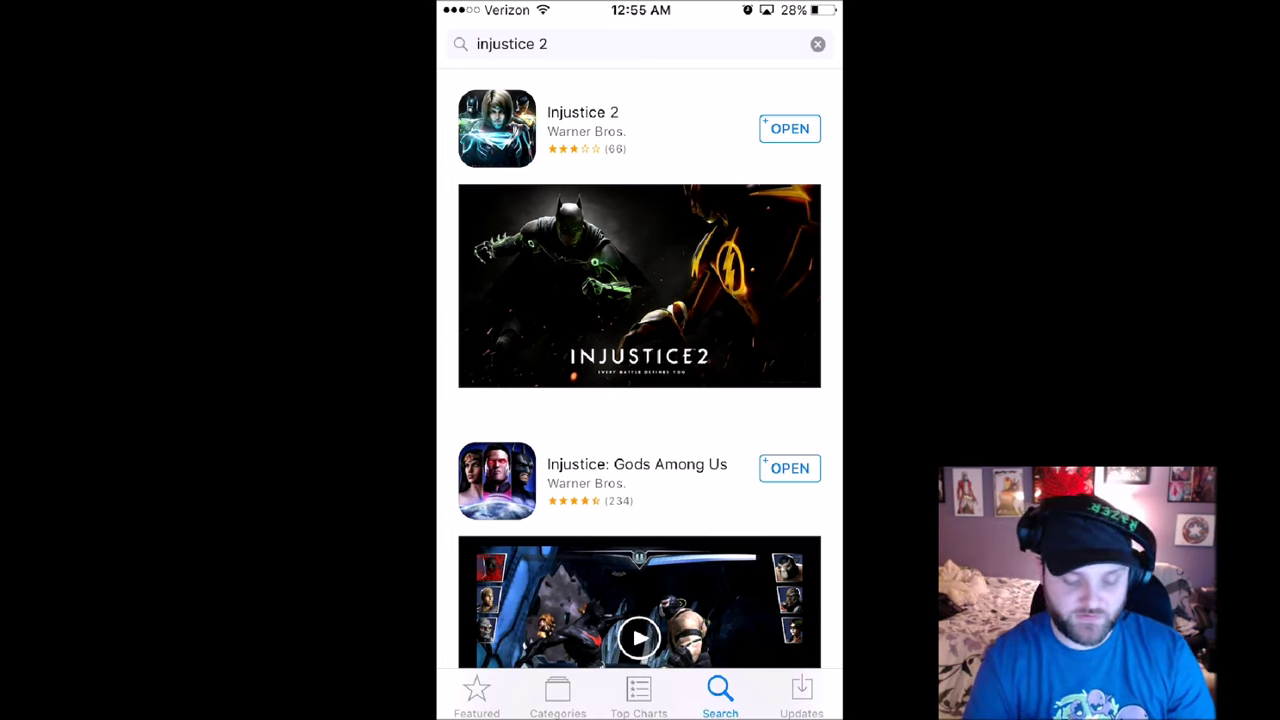
pyautogui.click(789, 128)
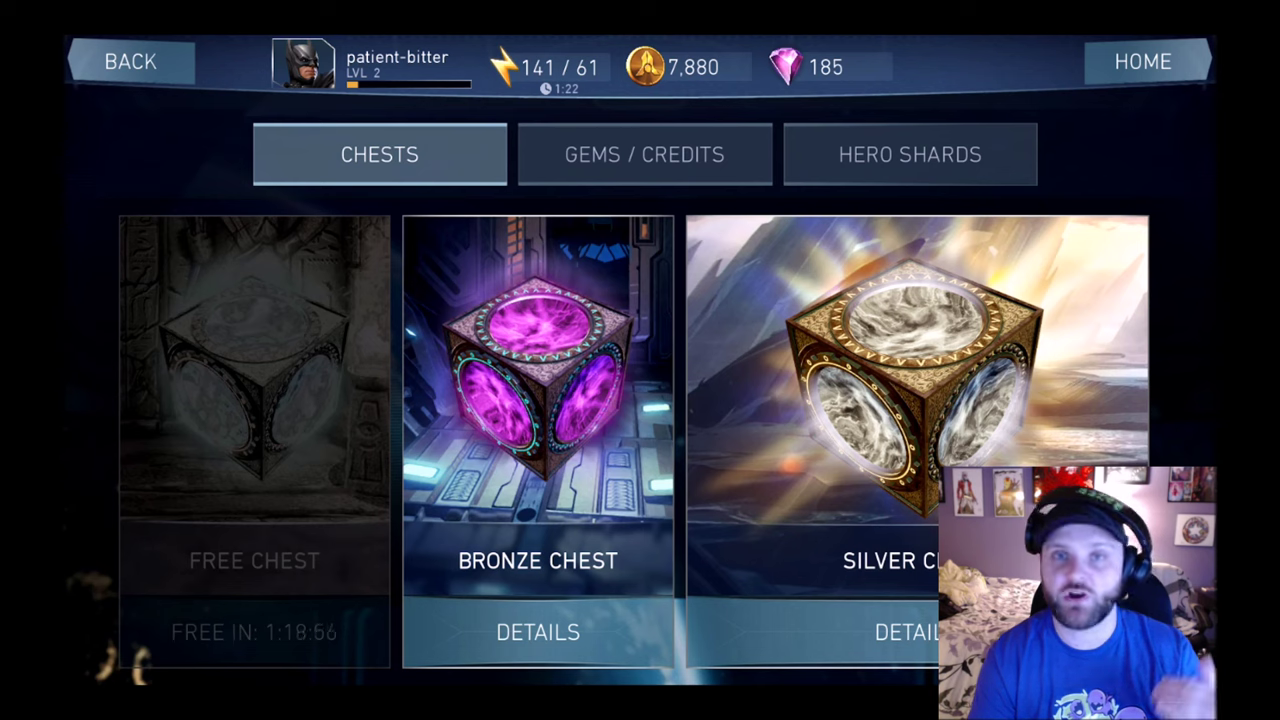
# - Browse the GEMS / CREDITS and HERO SHARDS tabs, return to CHESTS, then go HOME
pyautogui.click(644, 154)
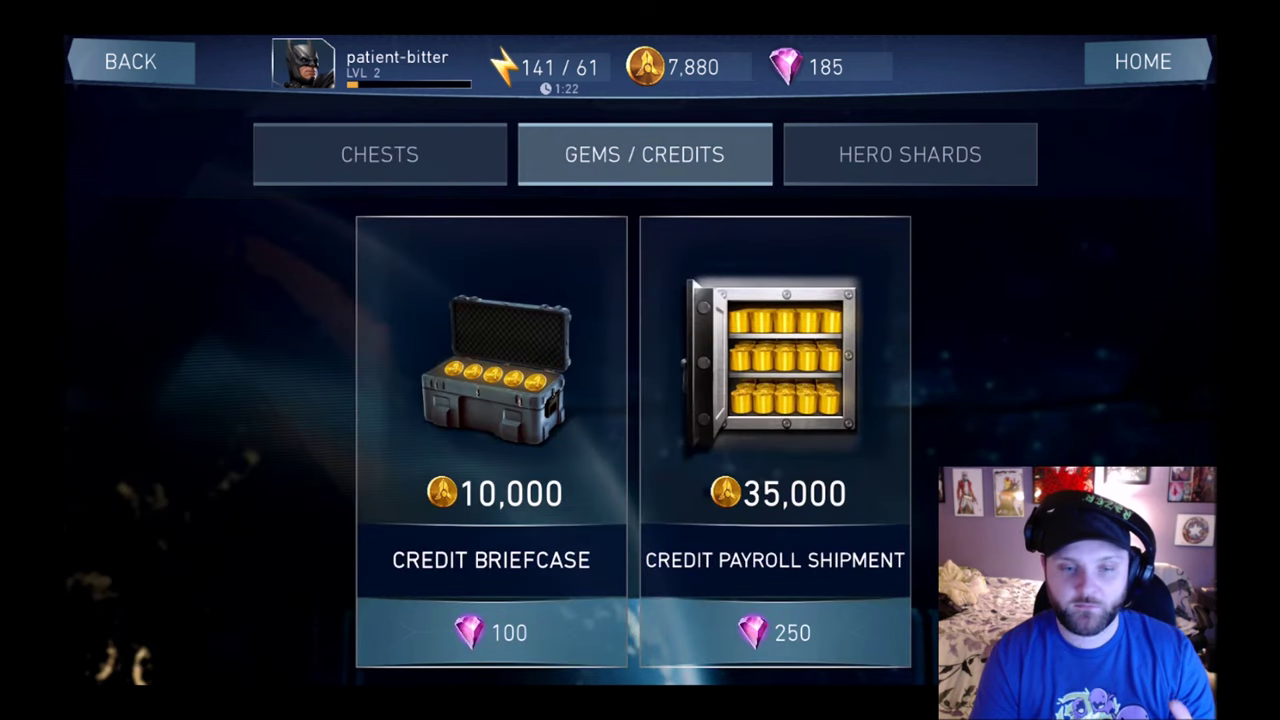
pyautogui.click(910, 154)
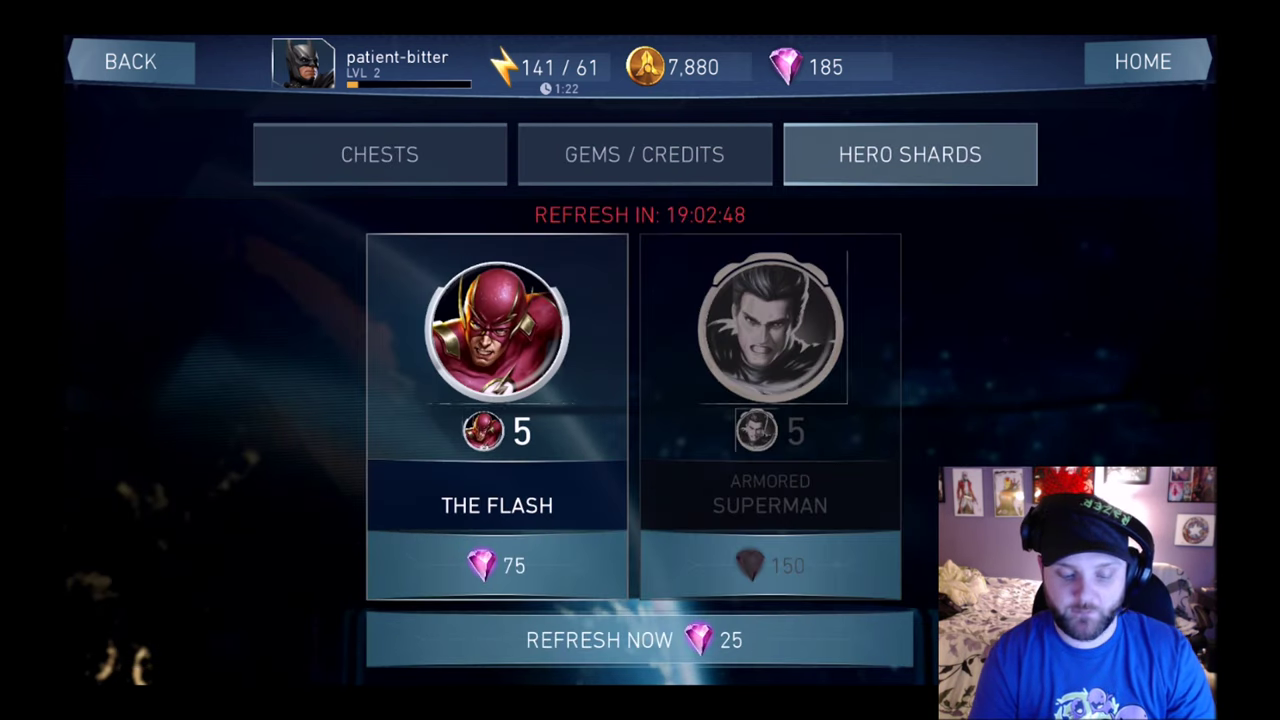
pyautogui.click(380, 154)
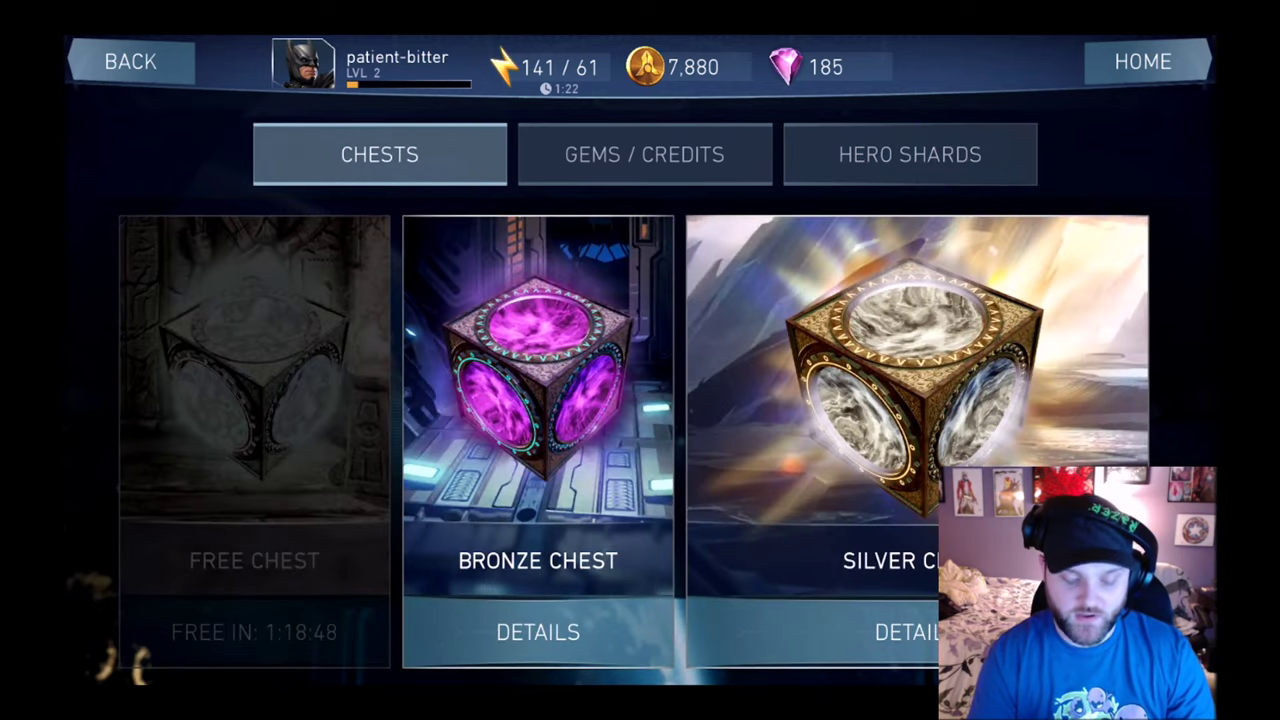
pyautogui.click(130, 61)
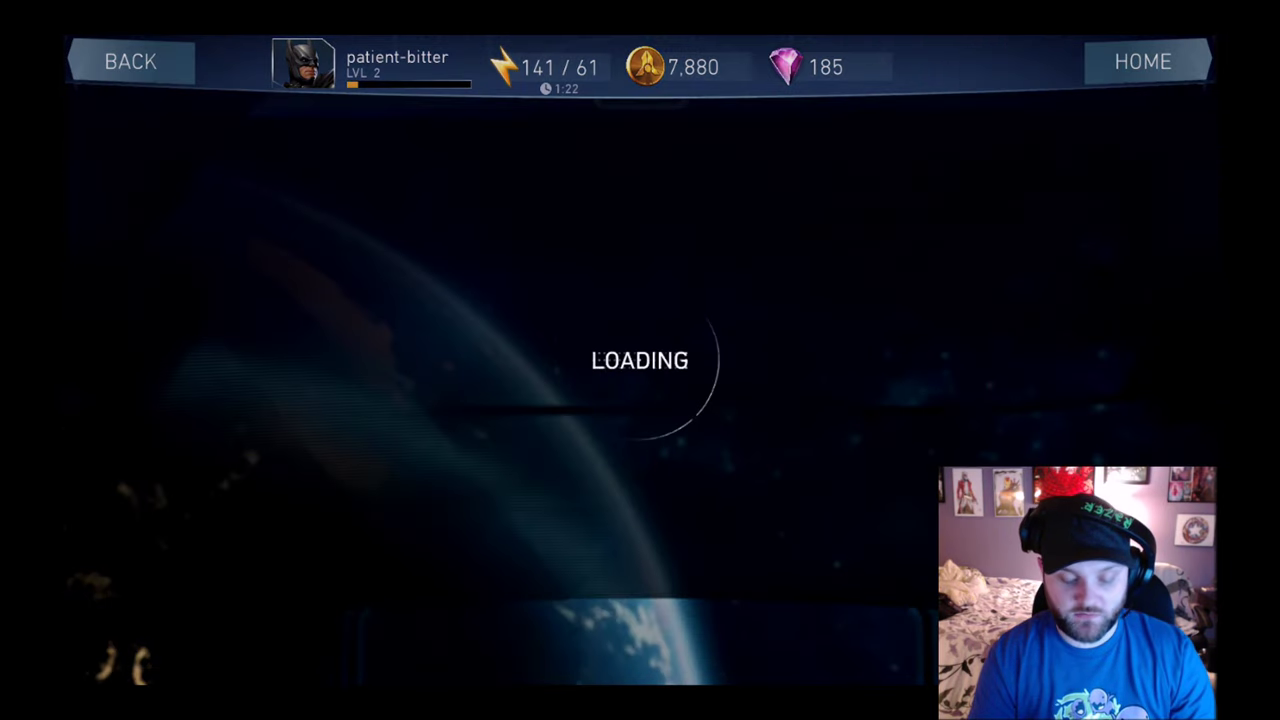